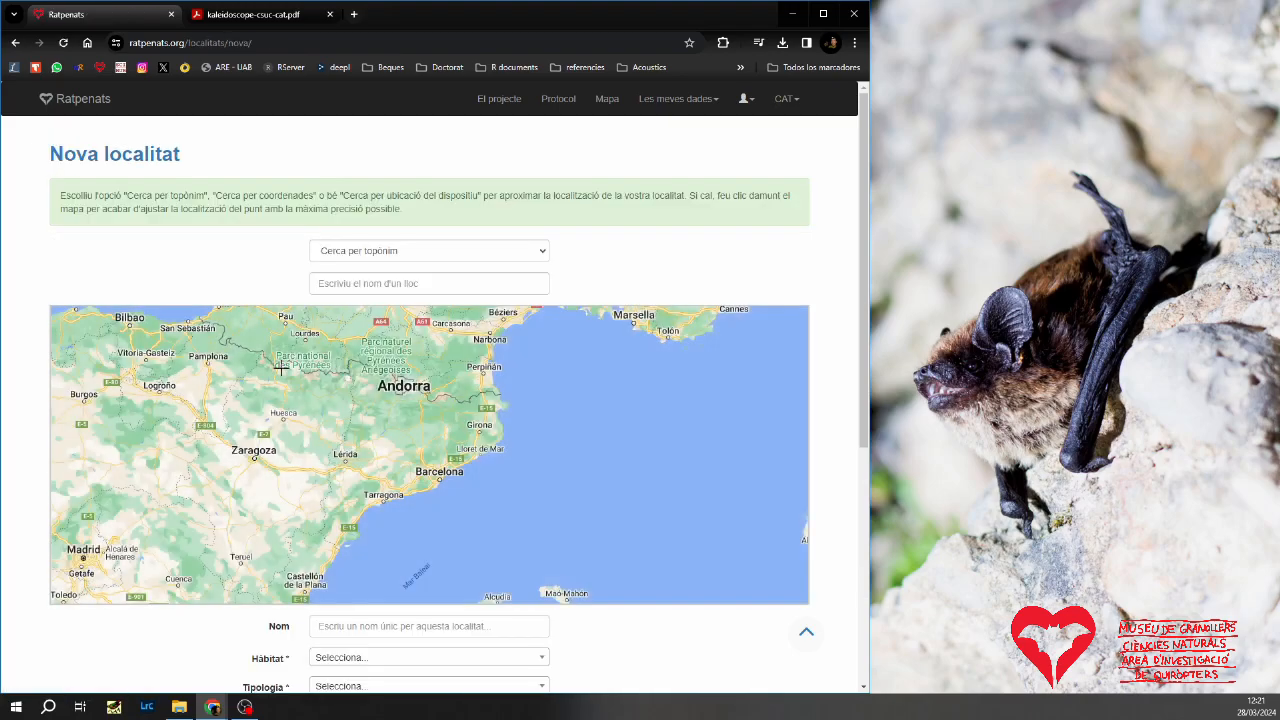
Mark the new locality on the satellite map, in the field west of Torrent del Clavetaire near Taller Antoni Fortuny, outside Cardedeu
scroll(447, 454, up, 3)
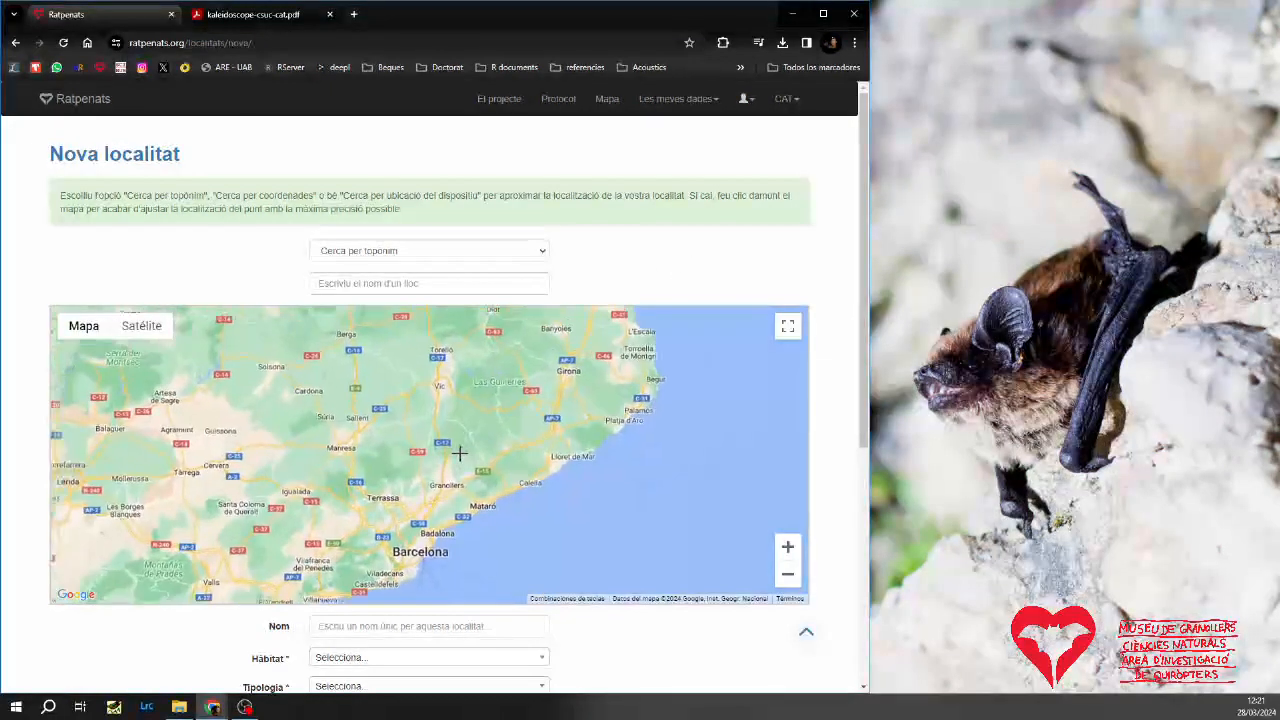
scroll(467, 441, up, 4)
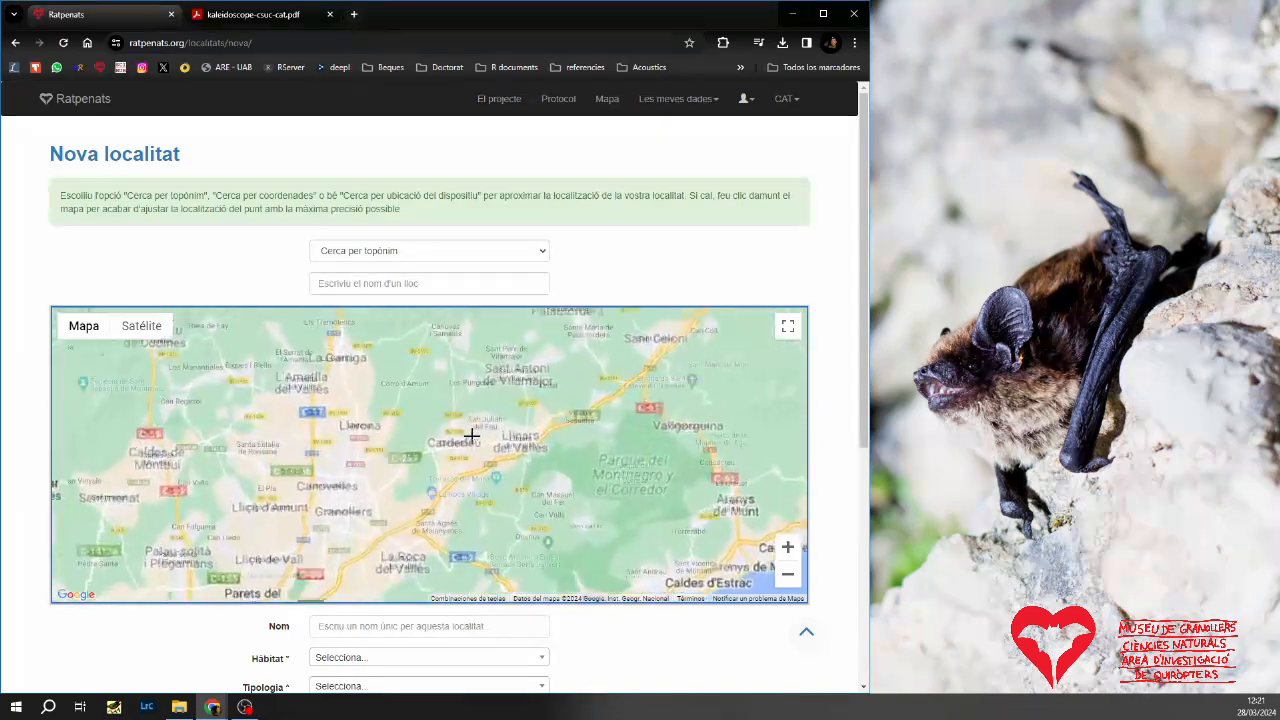
scroll(413, 433, up, 2)
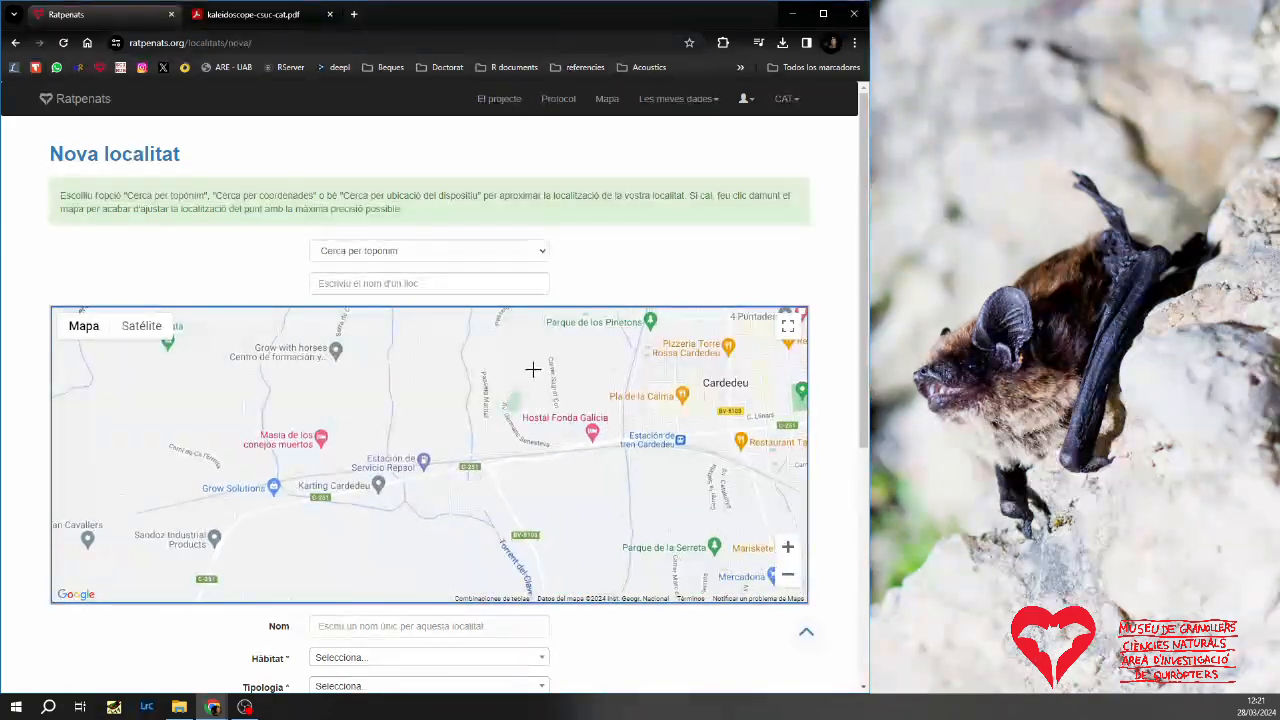
click(141, 326)
scroll(420, 430, up, 2)
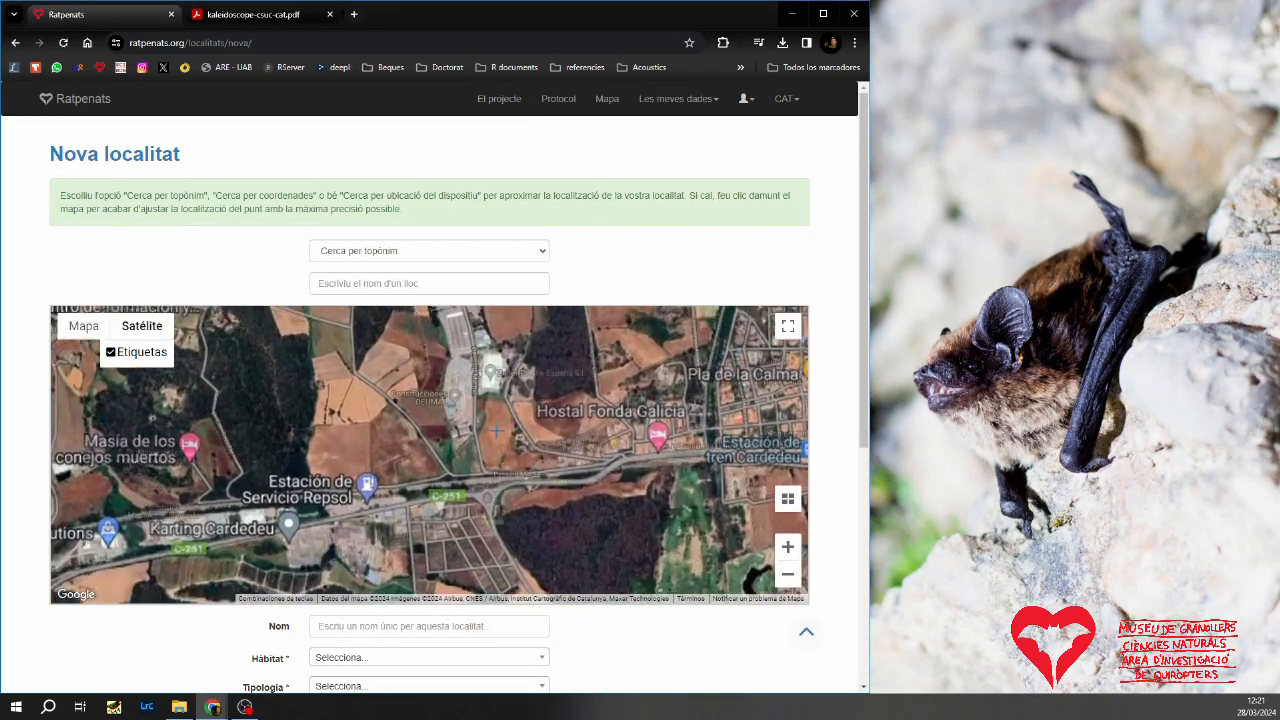
scroll(420, 430, up, 3)
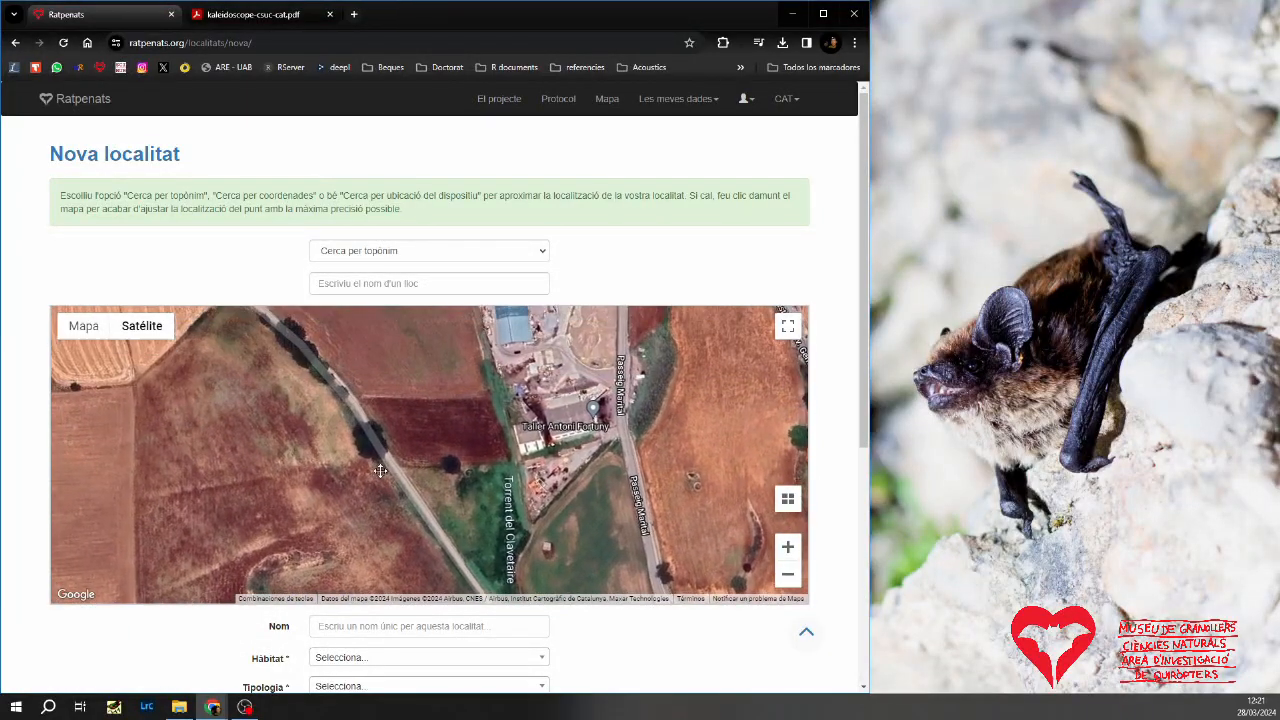
click(457, 468)
Name the locality "prat" and set its habitat to Prats and its typology to Puntual
scroll(757, 640, down, 2)
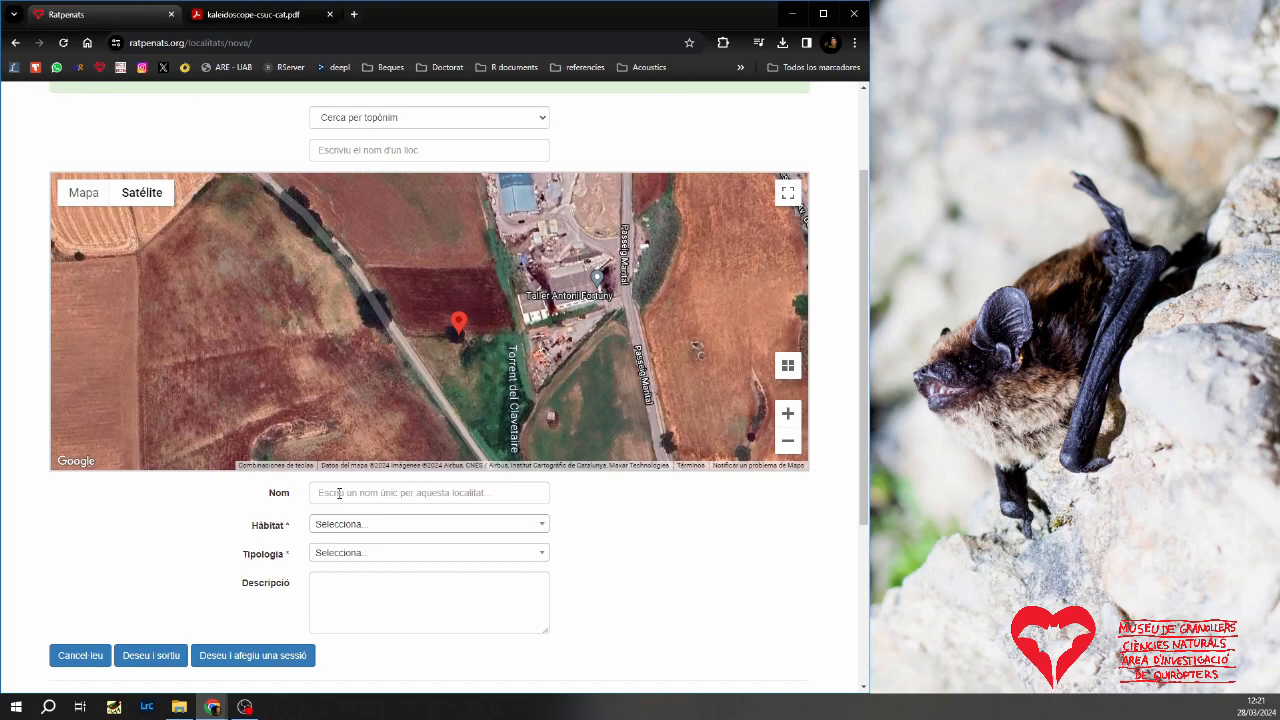
click(339, 494)
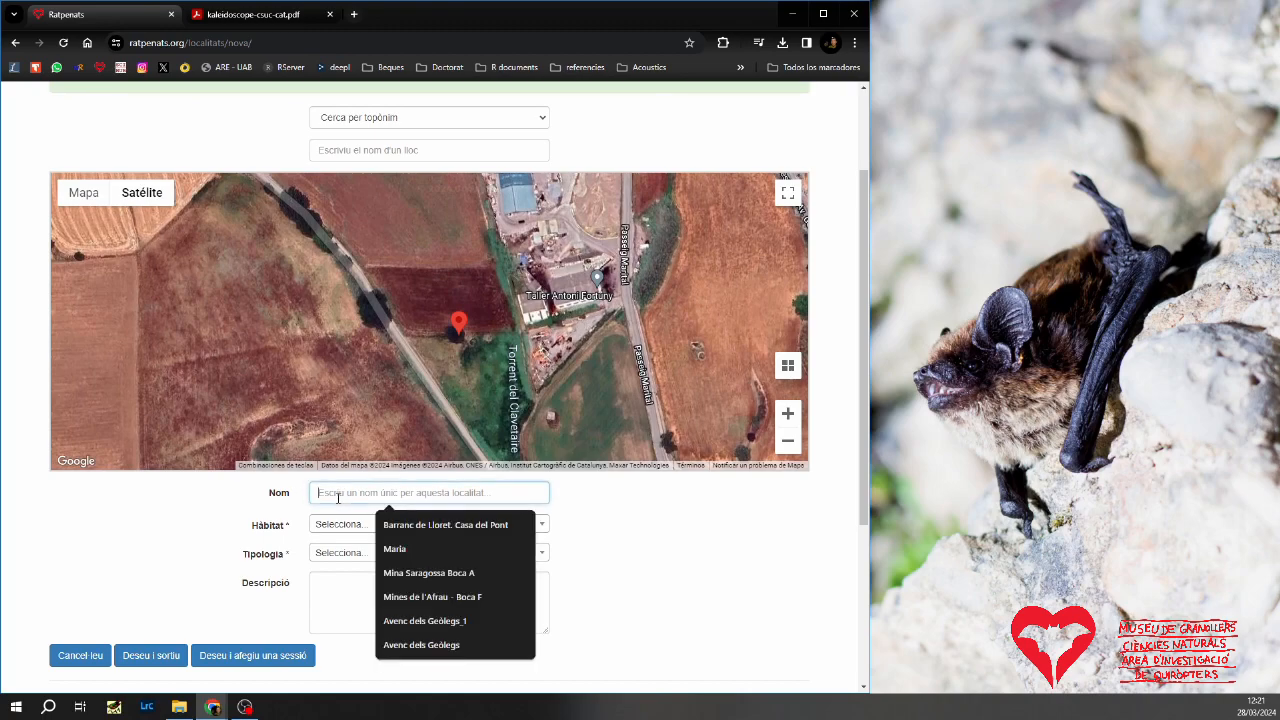
text(prat)
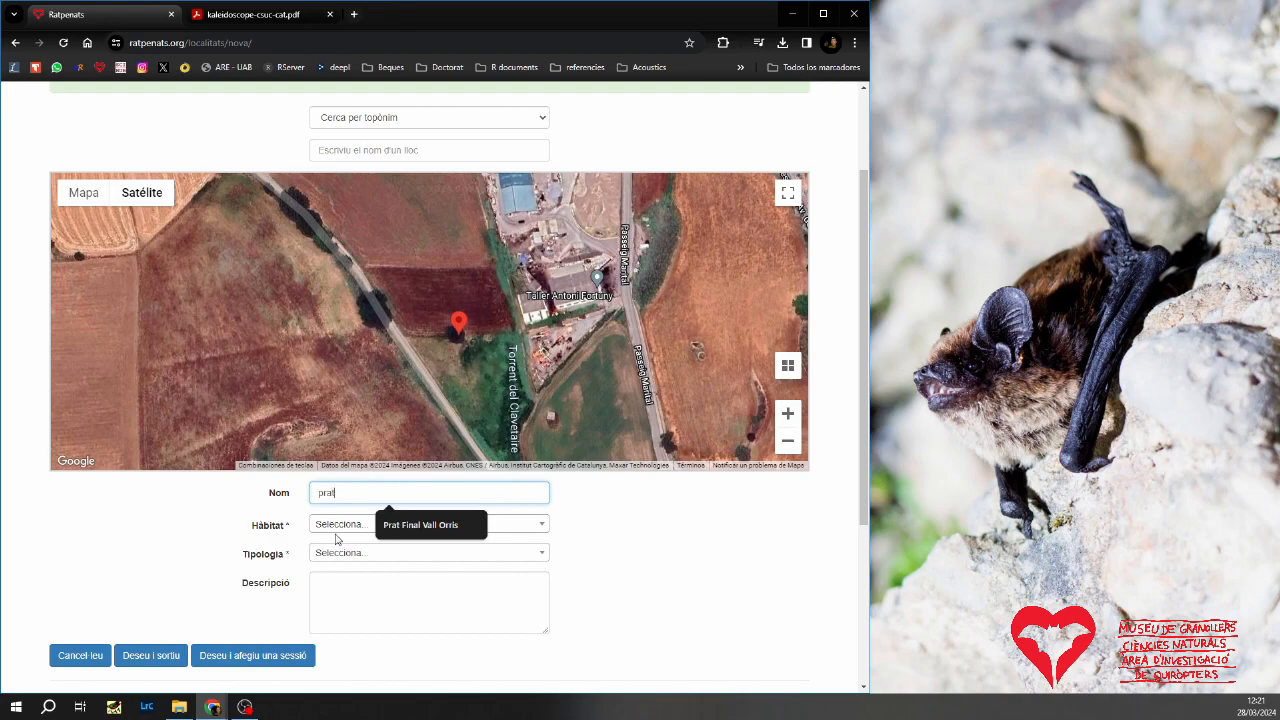
click(338, 528)
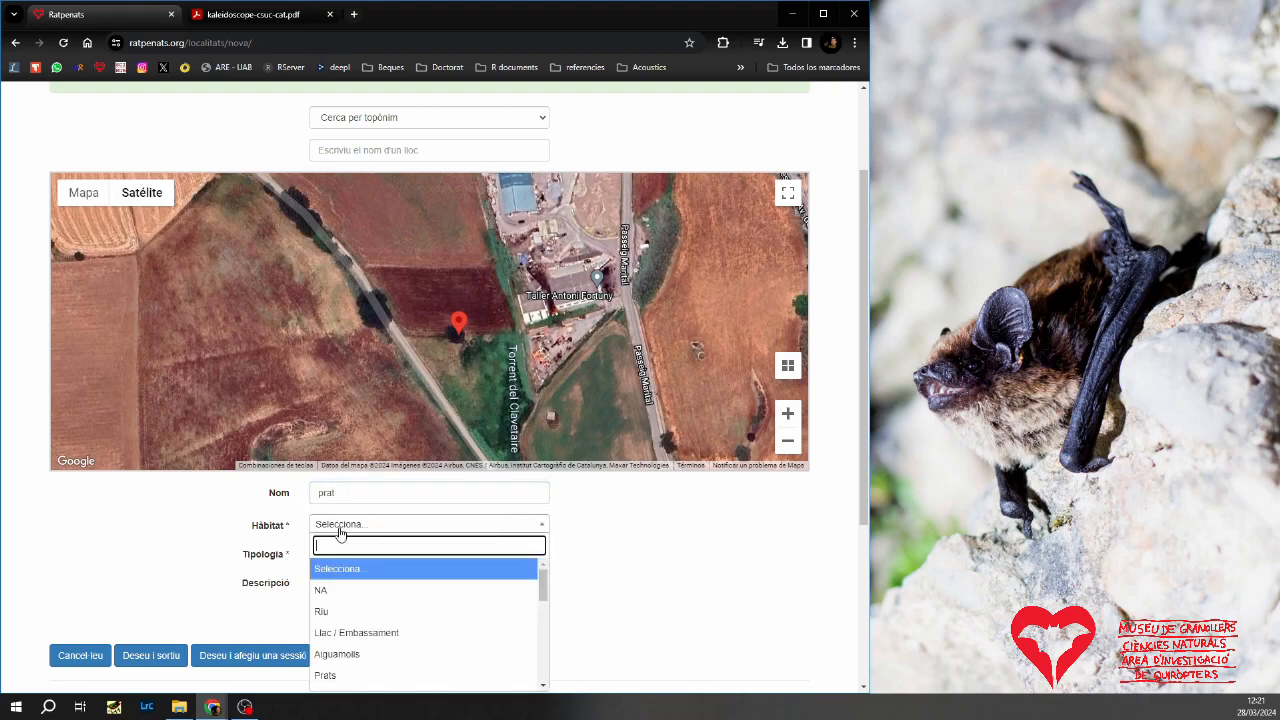
scroll(345, 625, down, 1)
click(361, 610)
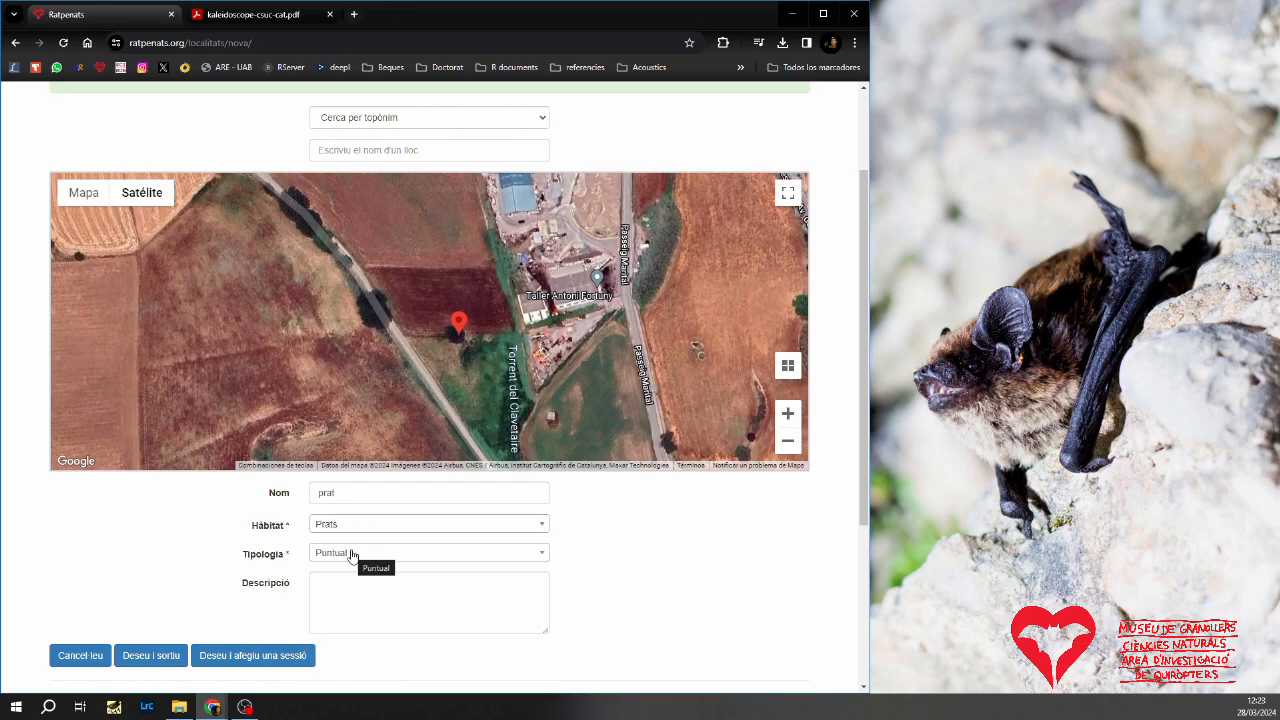
Keep the typology as Puntual, leave the description empty, and save the locality with the option to add a session
click(351, 556)
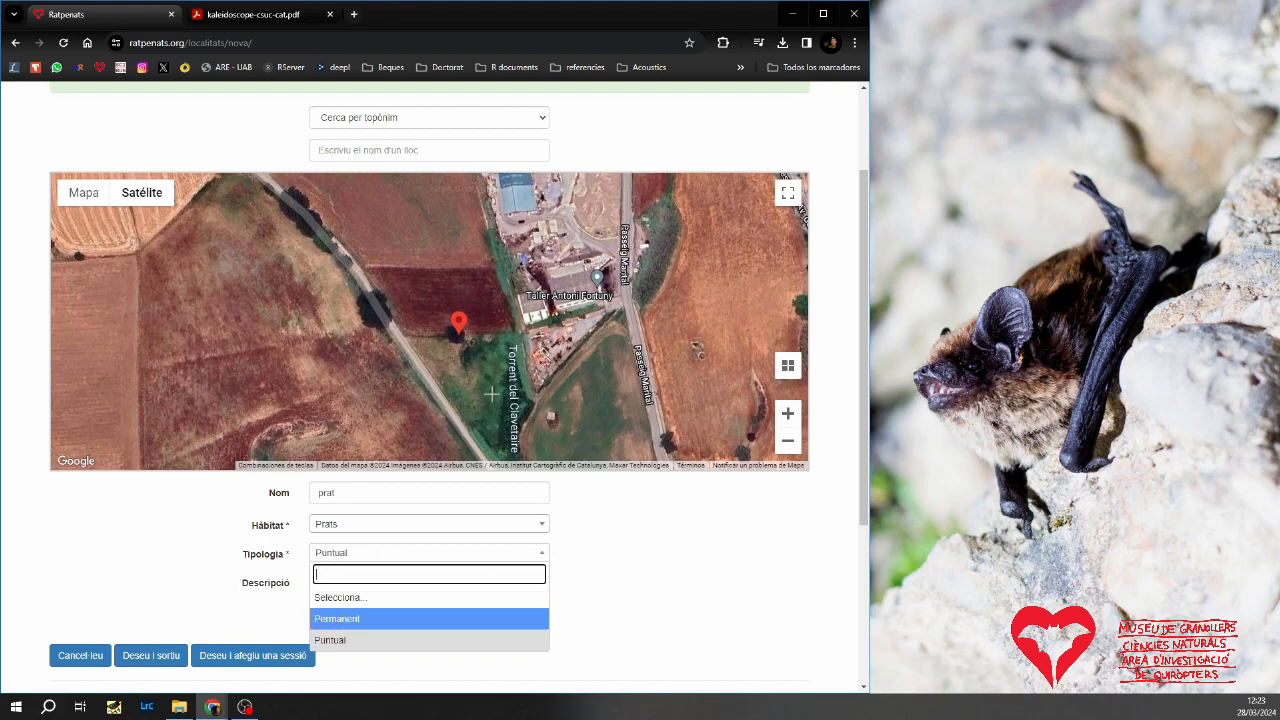
click(656, 575)
click(350, 587)
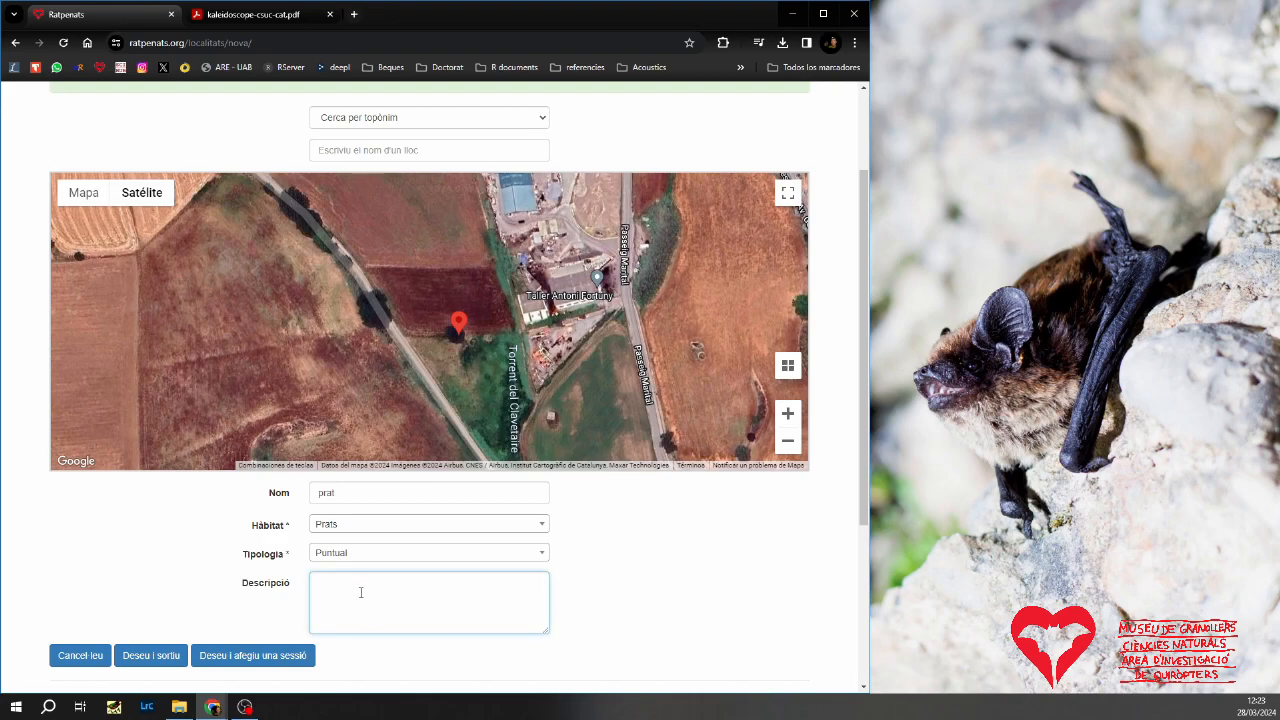
click(226, 660)
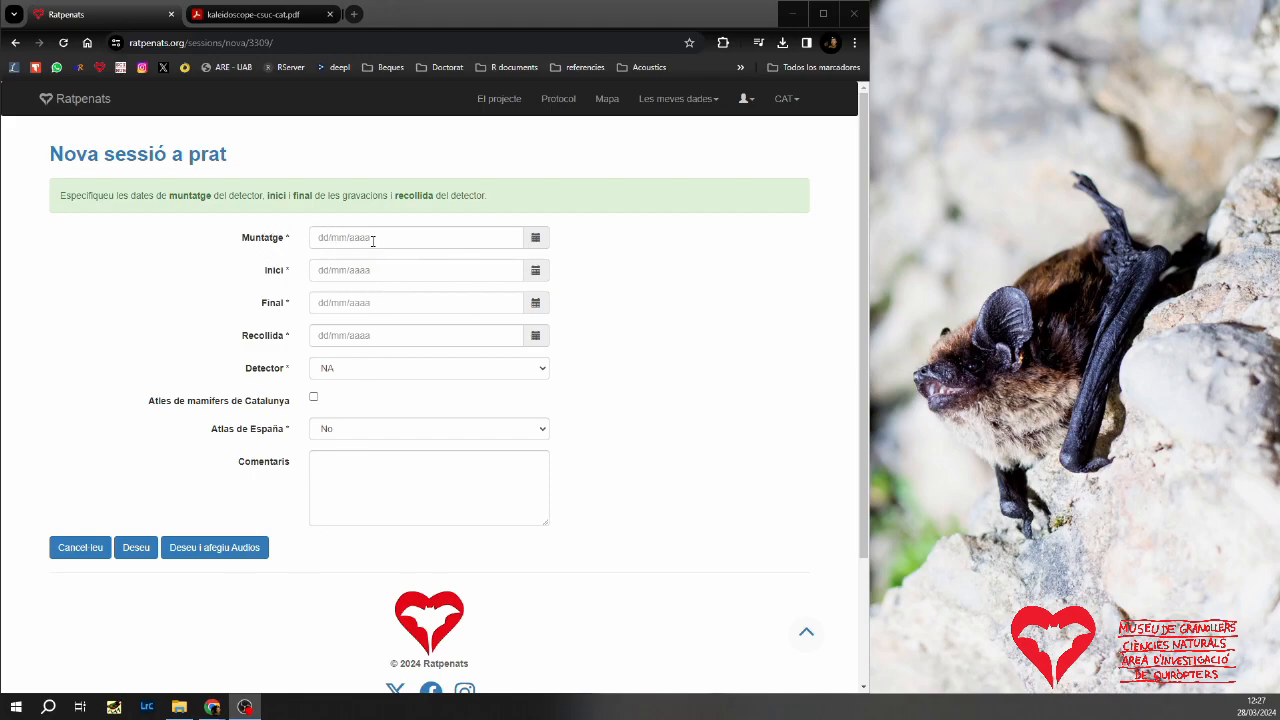
Check the earliest recording's date on the SDXC (E:) card and set the Muntatge and Inici dates to 20/02/2024
mouse_move(179, 707)
click(180, 640)
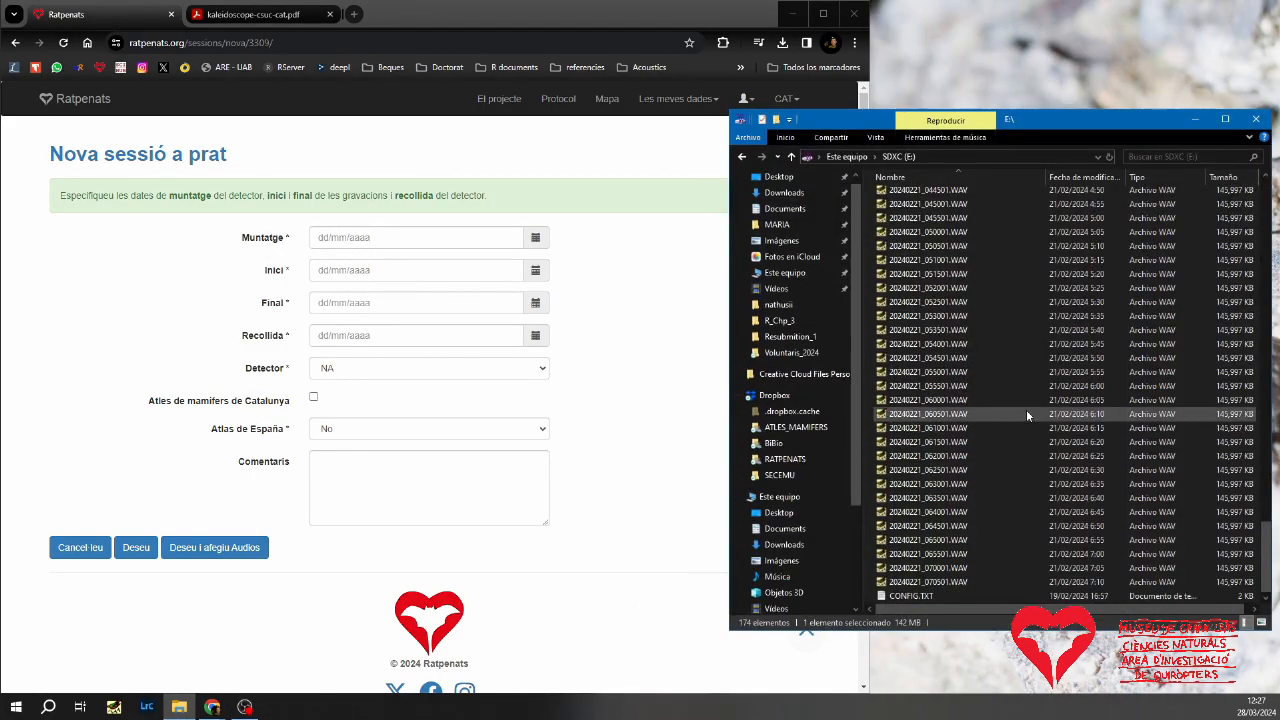
scroll(960, 280, up, 20)
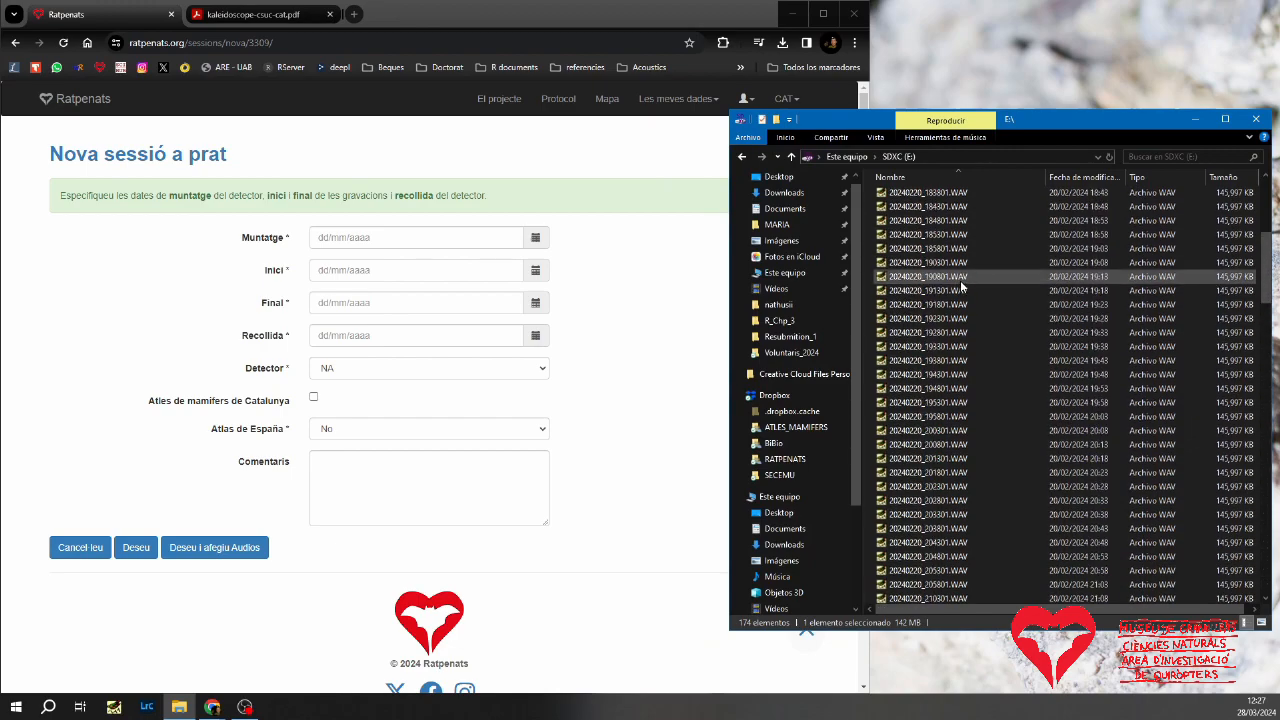
scroll(960, 283, up, 10)
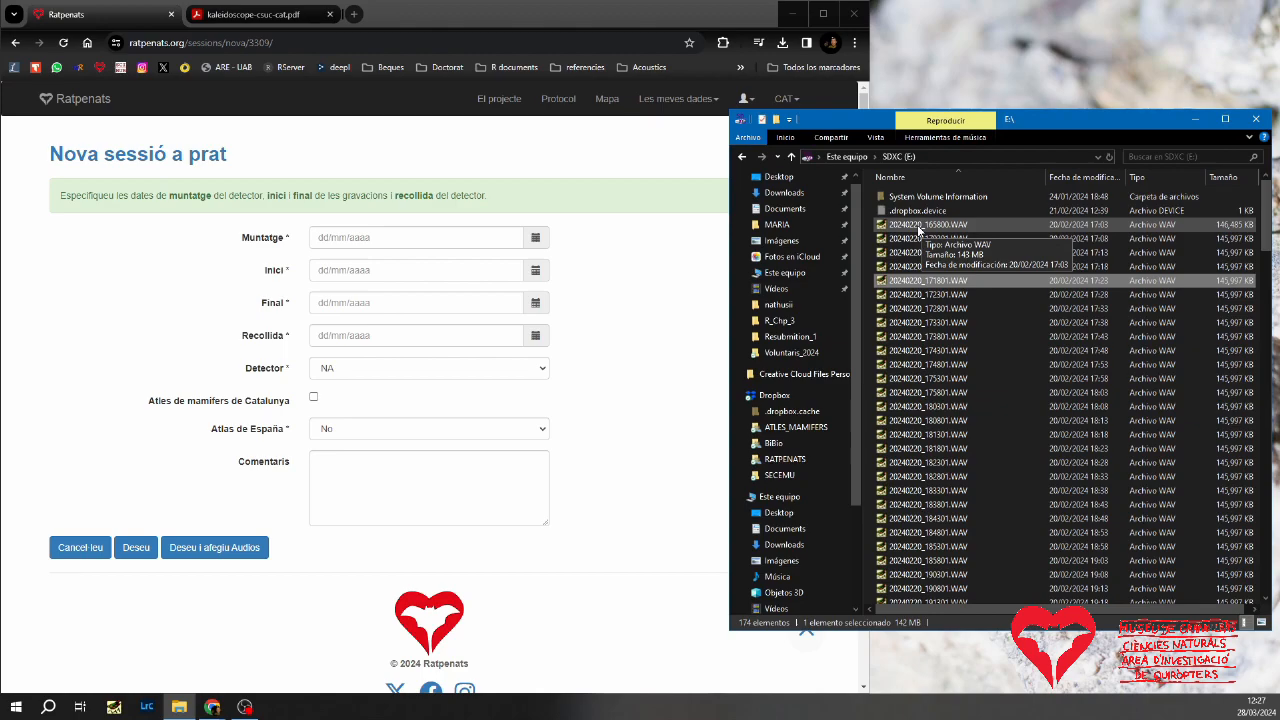
click(468, 238)
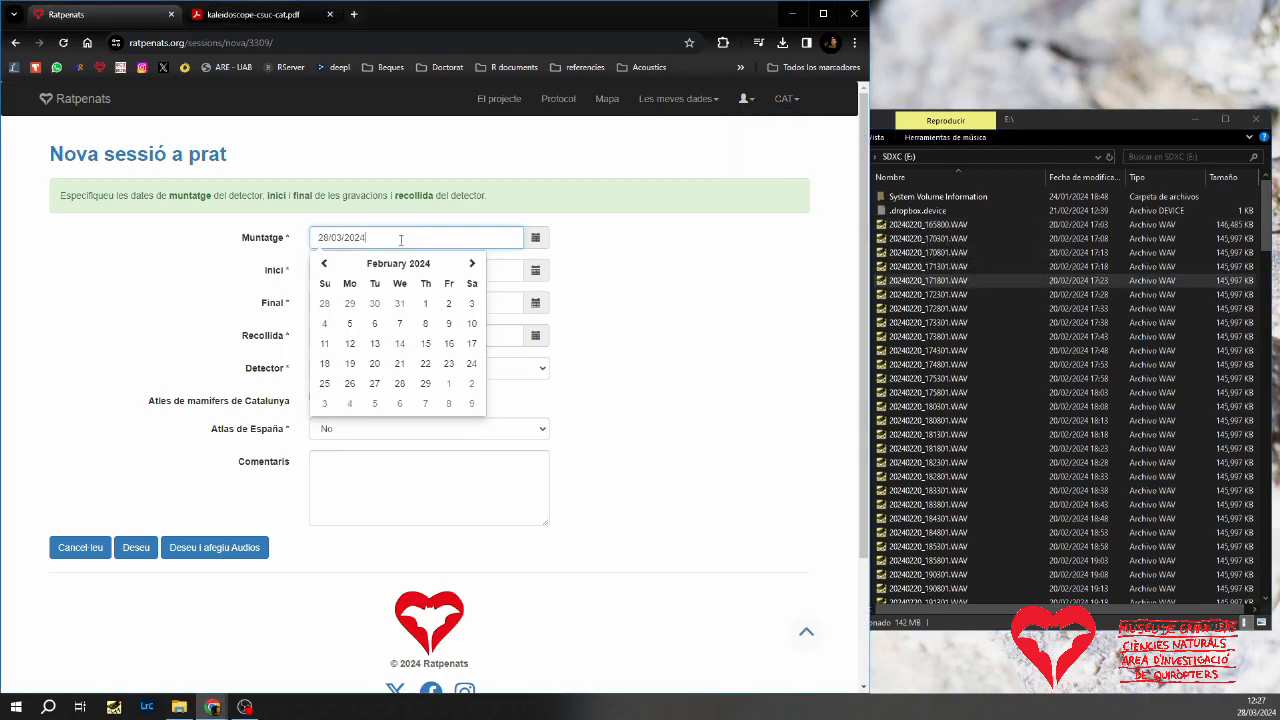
click(374, 363)
click(366, 270)
click(324, 296)
click(375, 398)
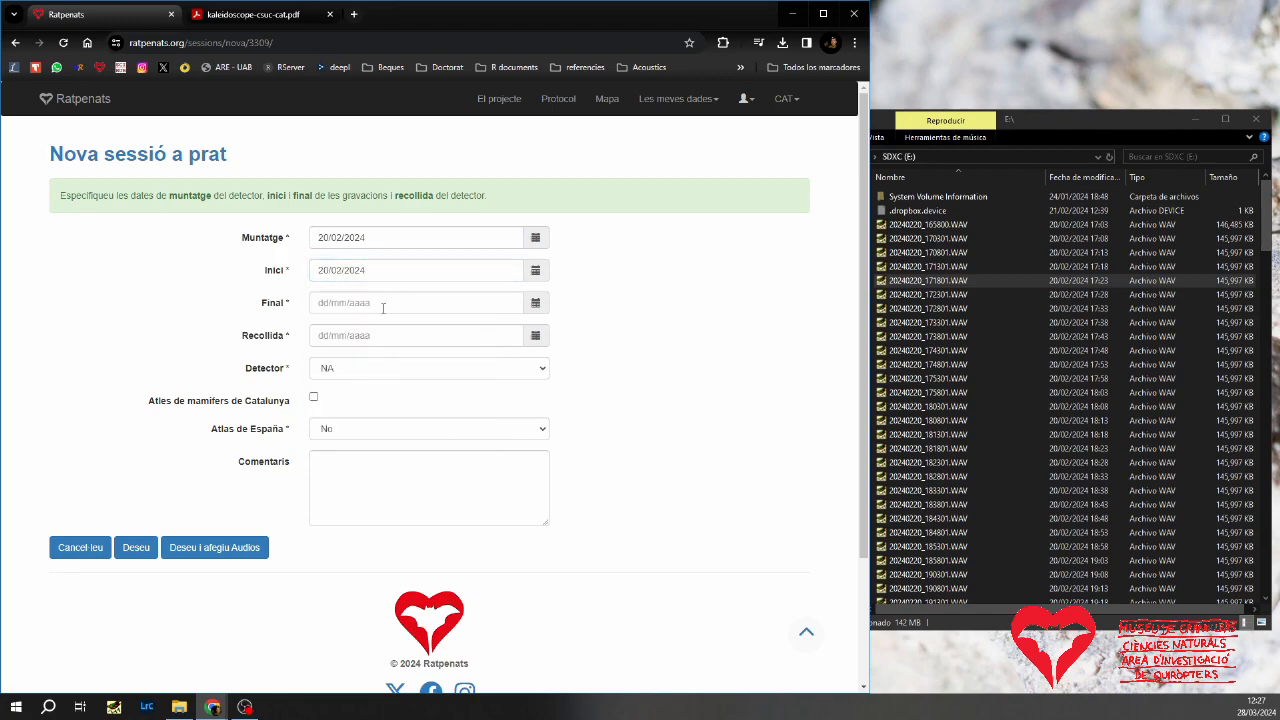
Check the last recording's date on the card and set the Final and Recollida dates to 21/02/2024
scroll(1027, 392, down, 20)
scroll(994, 421, down, 10)
click(352, 303)
click(400, 434)
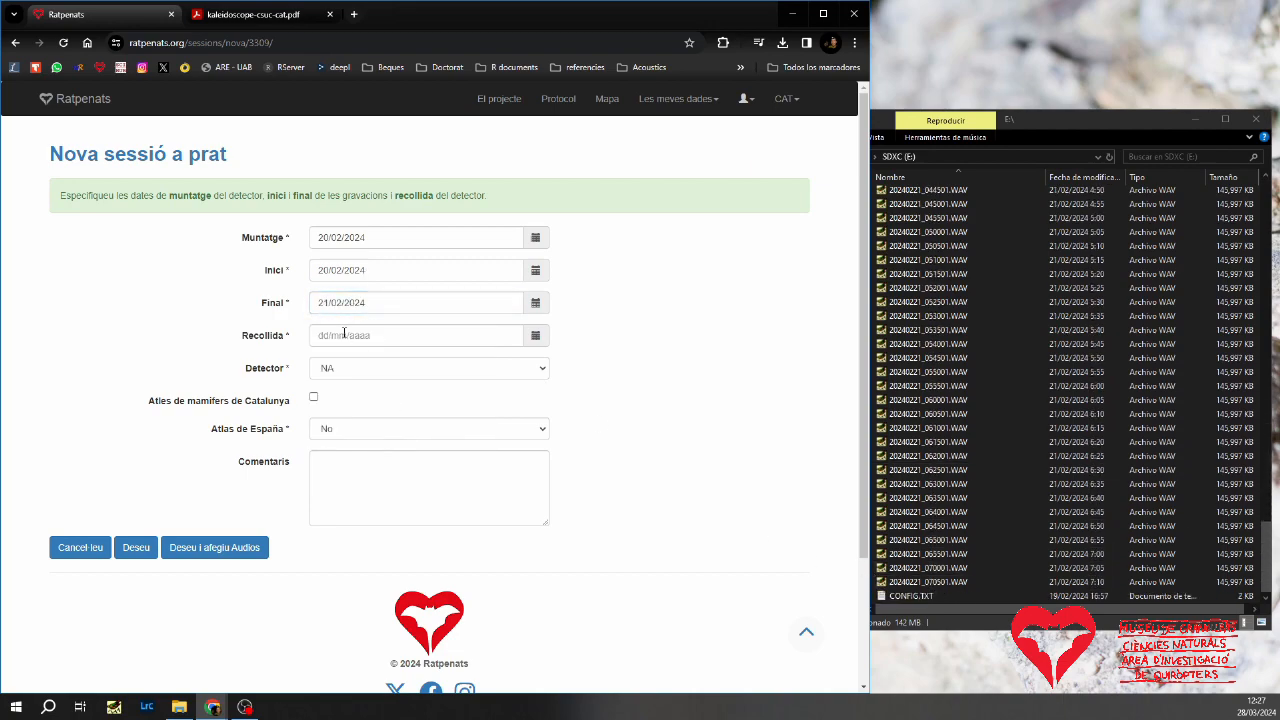
click(344, 335)
click(324, 361)
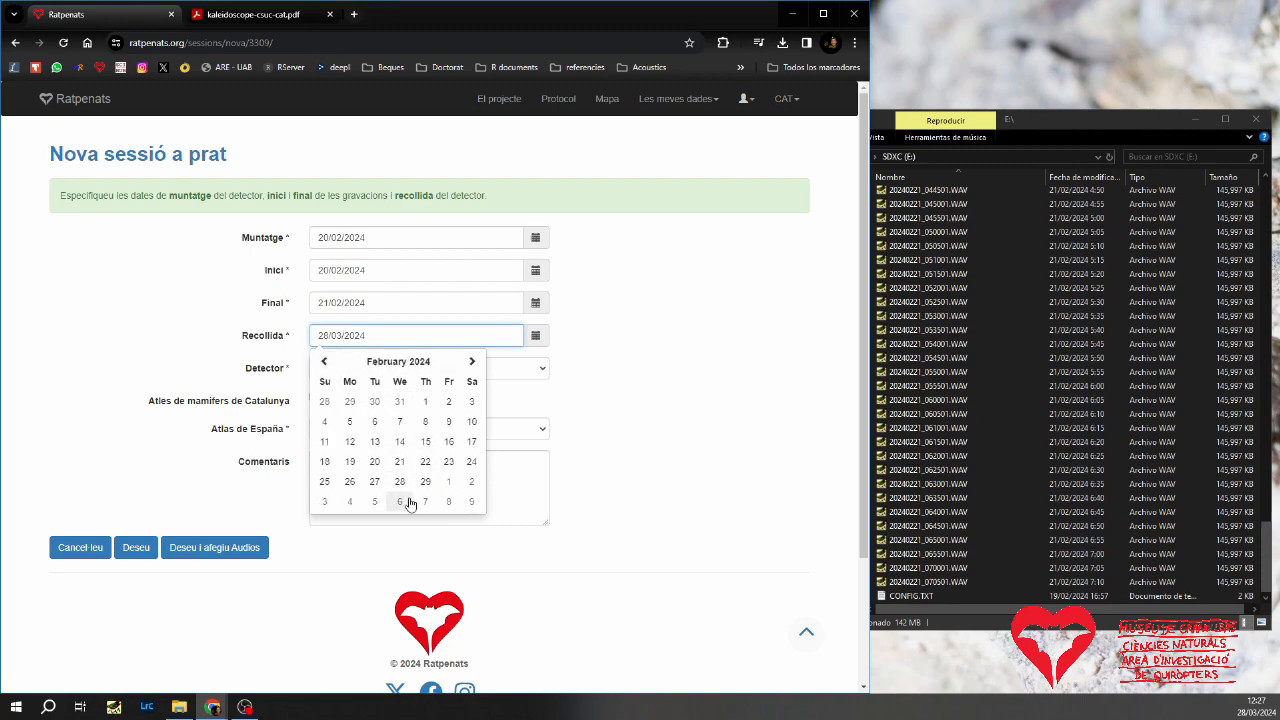
click(399, 461)
Set the detector to Audiomoth, leave the Catalan mammal atlas option off and the comments empty, and save the session to add audio files
click(327, 370)
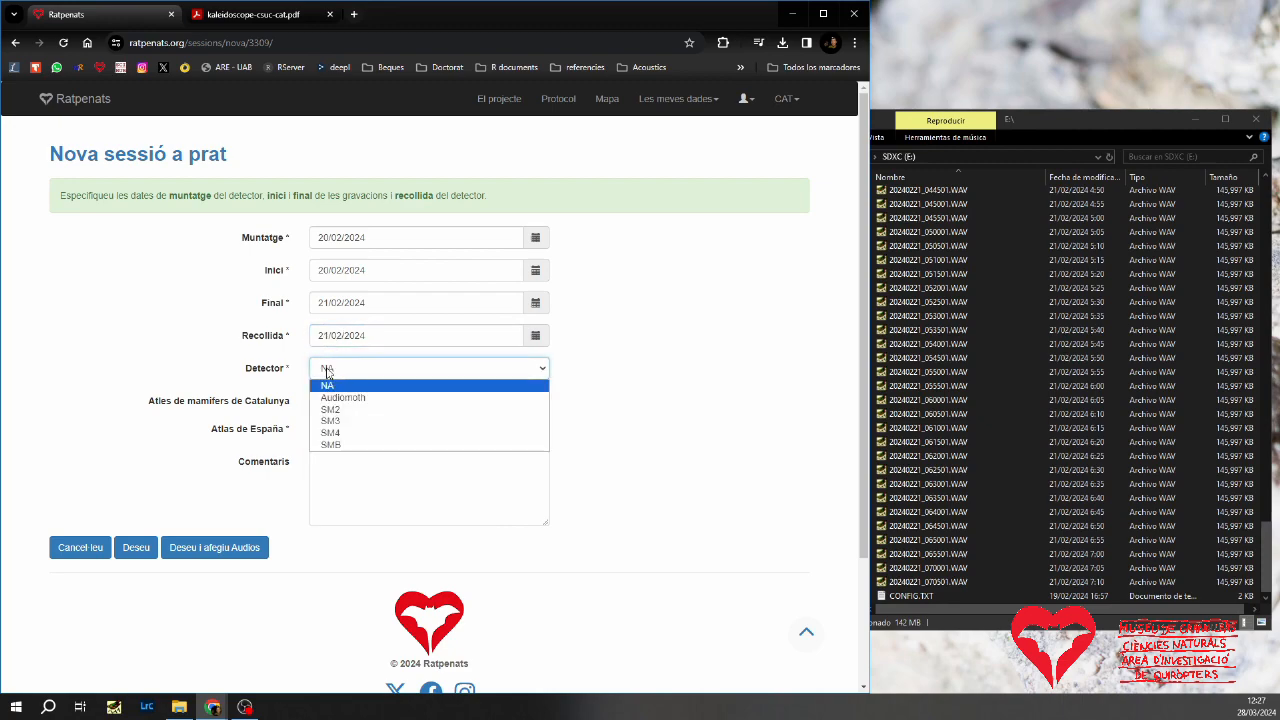
click(337, 399)
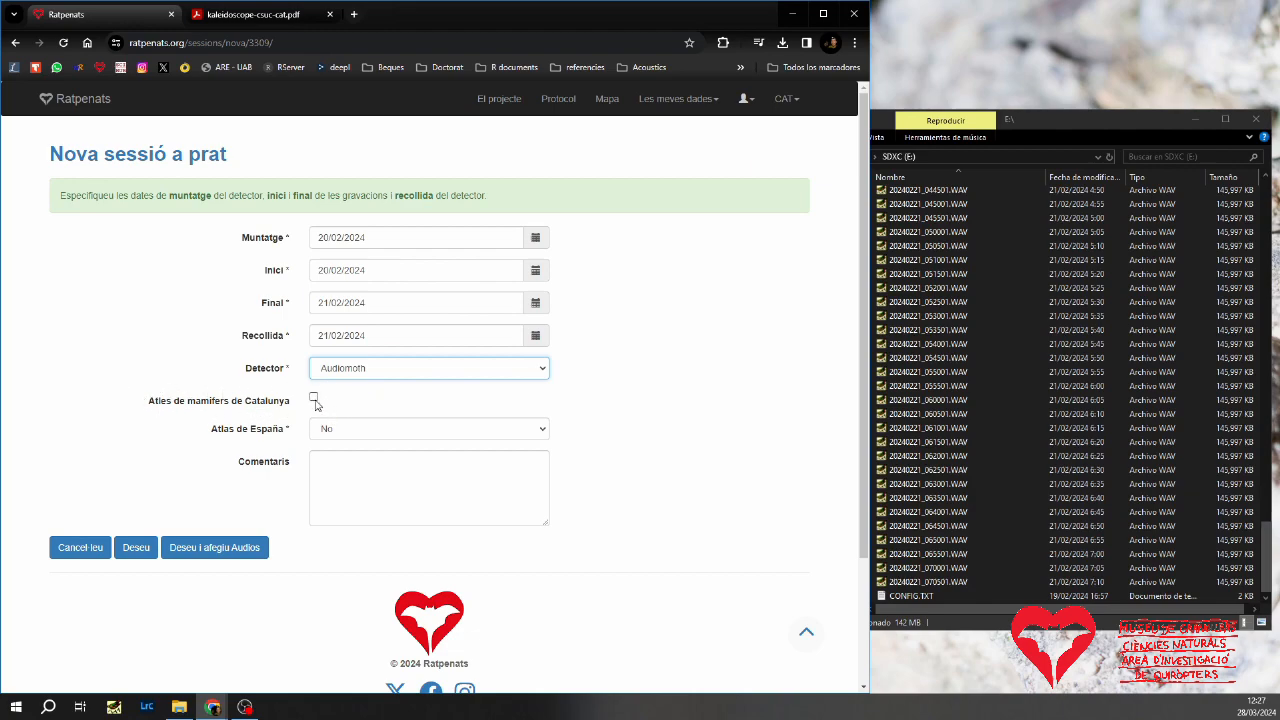
click(314, 400)
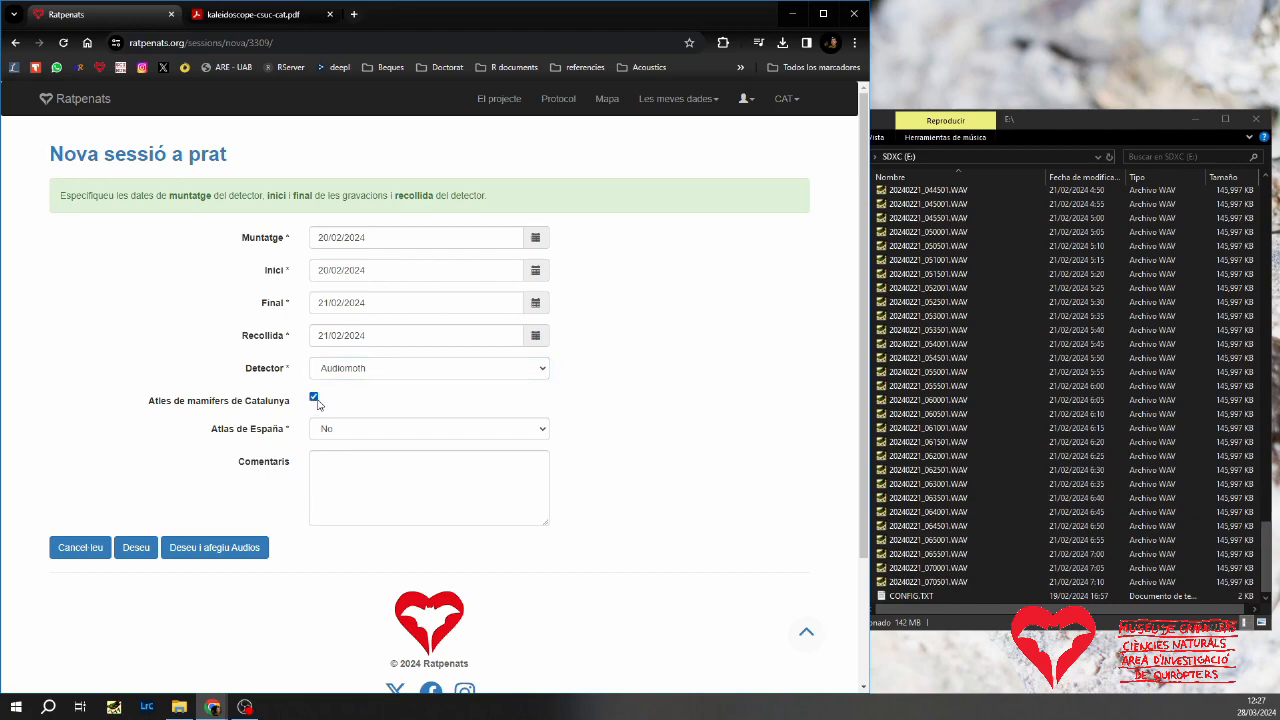
click(350, 474)
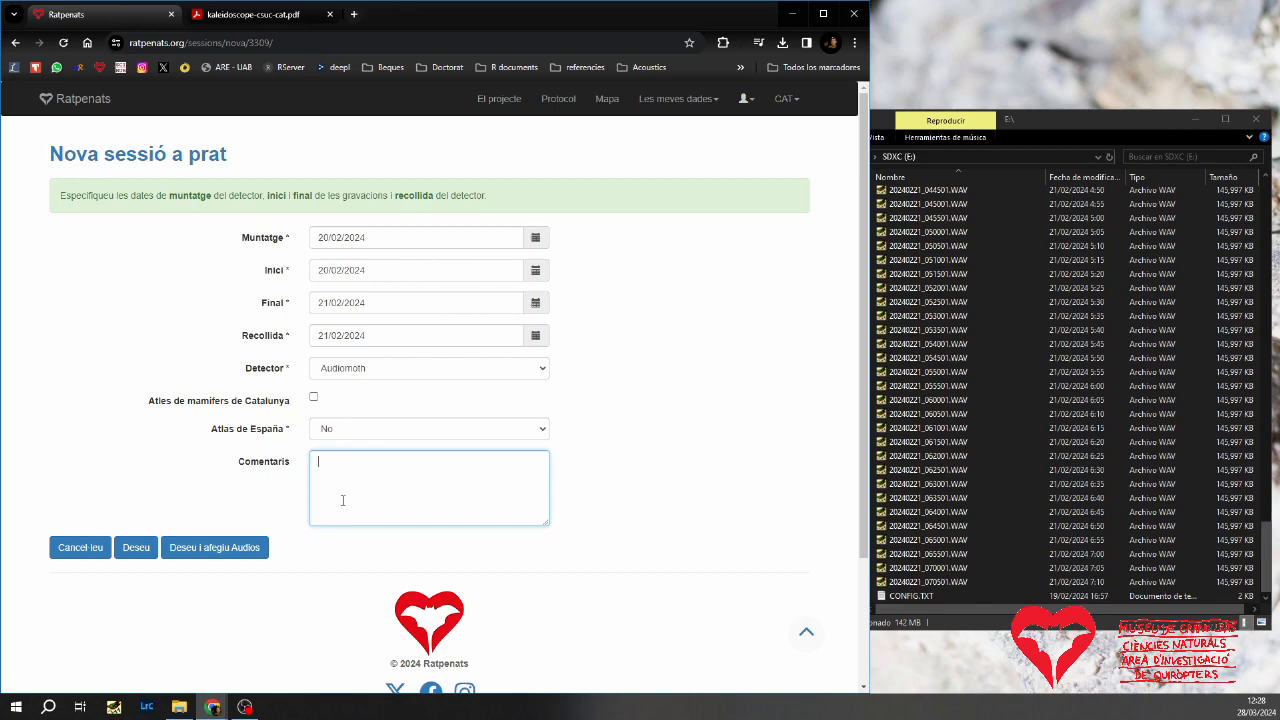
click(202, 556)
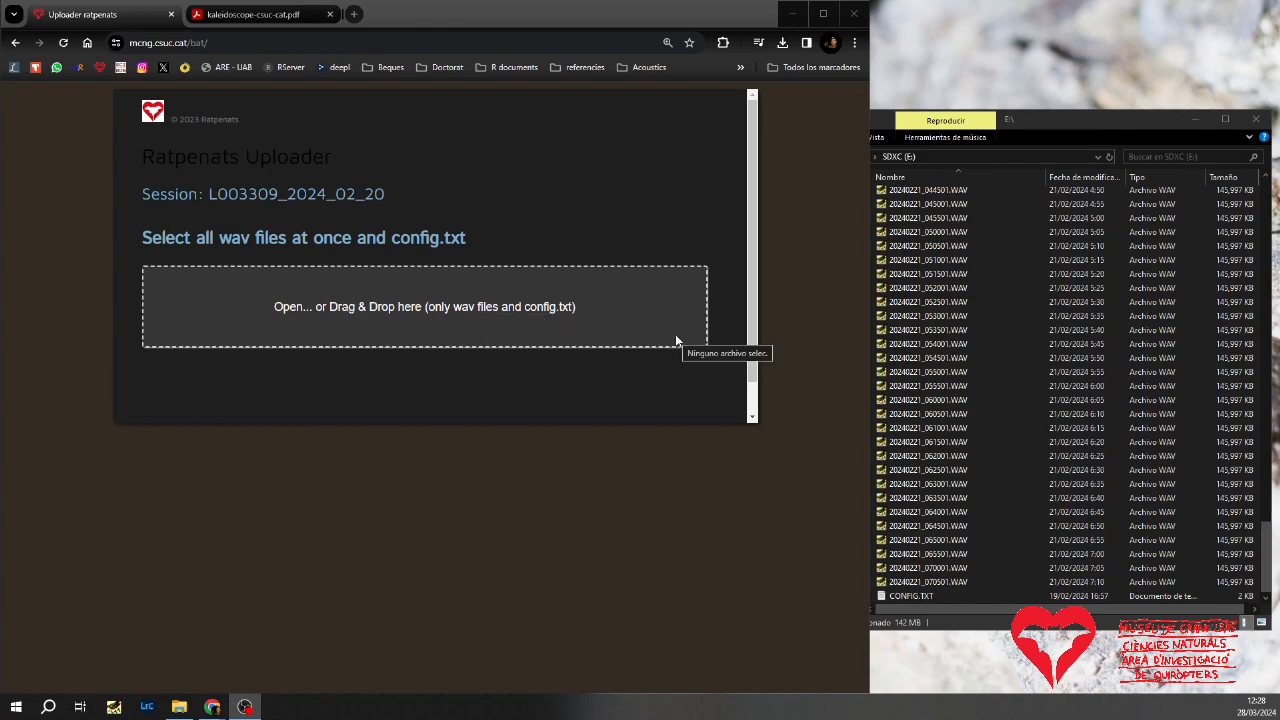
Select all the WAV files from 20240220_165800.WAV onwards plus CONFIG.TXT on the card and add them to the Ratpenats Uploader
click(1065, 121)
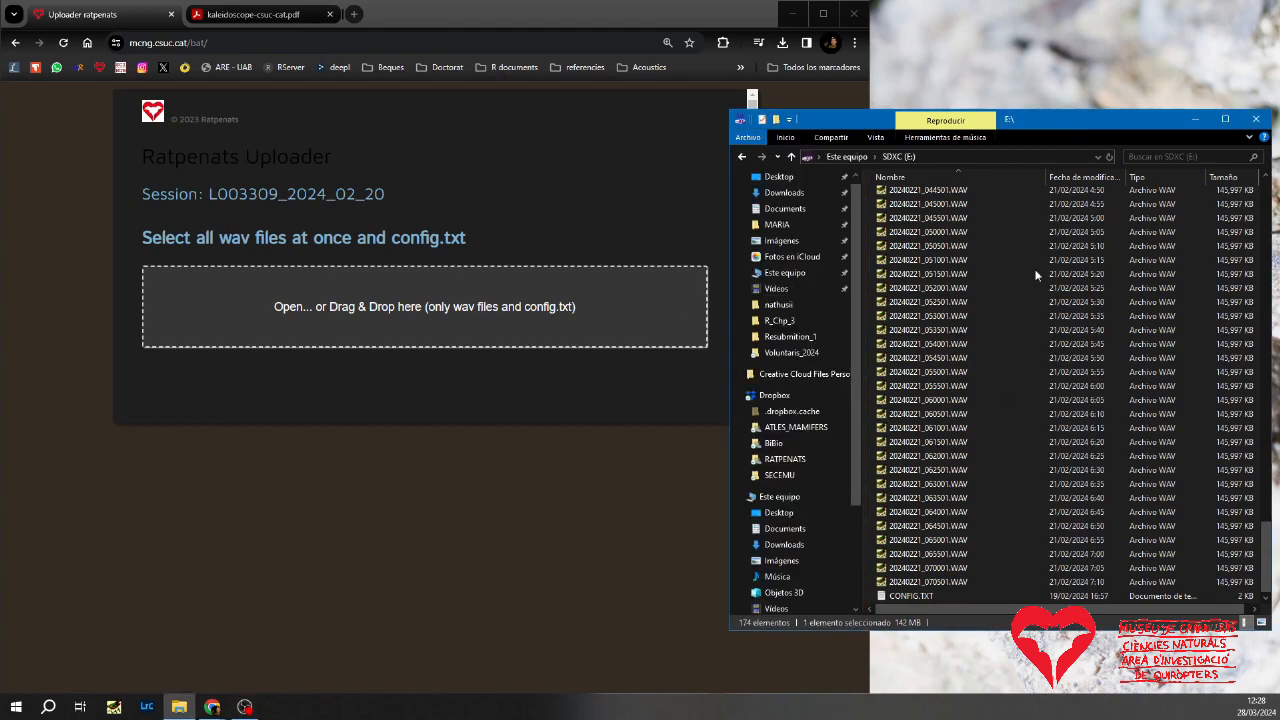
click(924, 598)
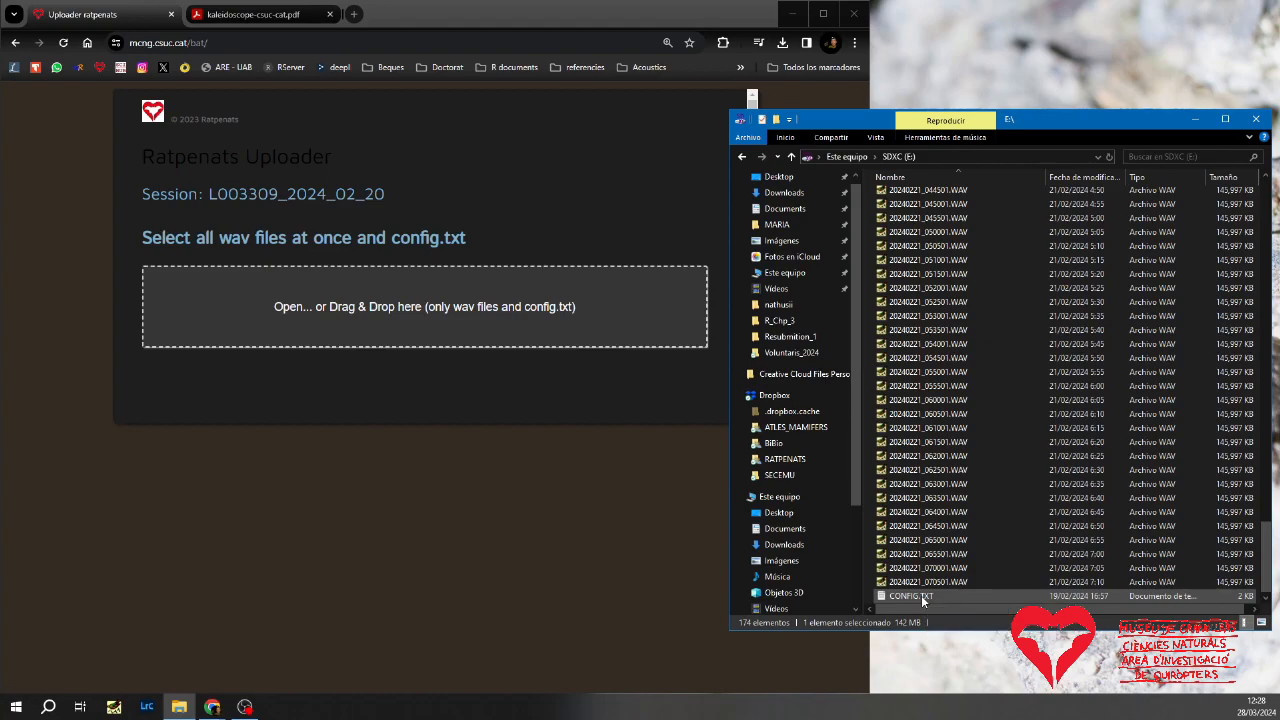
drag(1265, 555, 1265, 200)
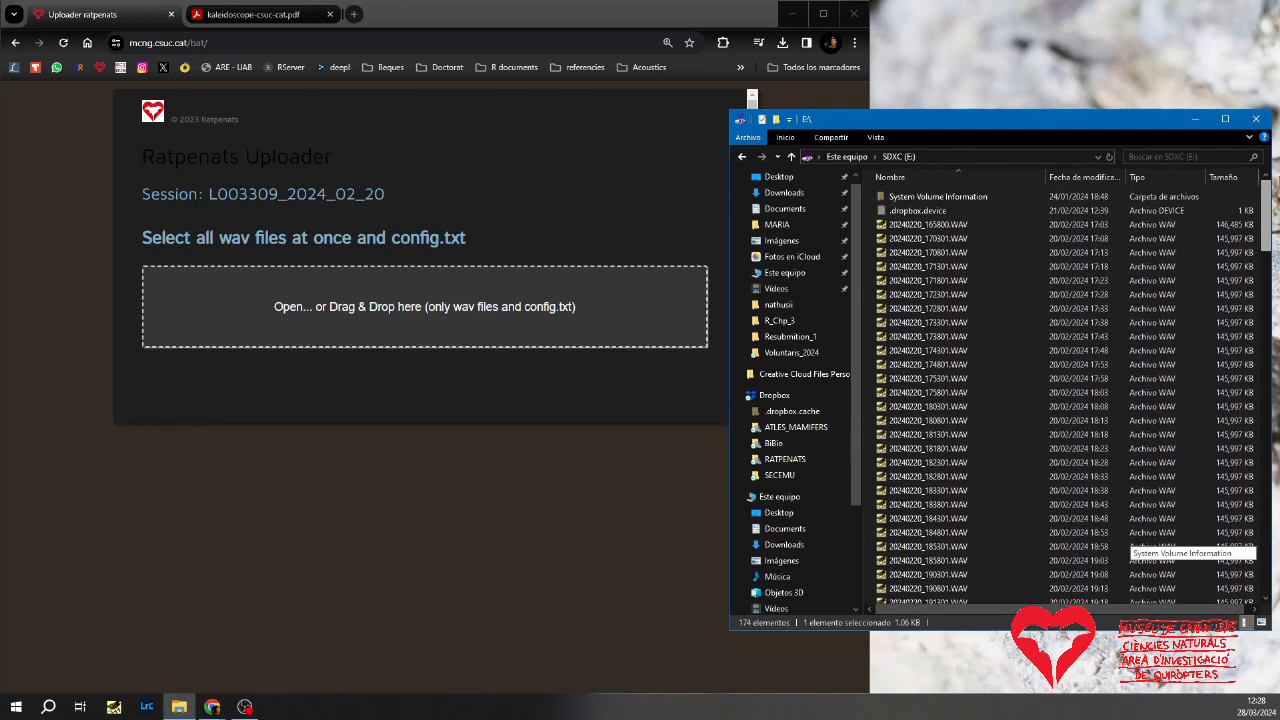
shift+click(930, 228)
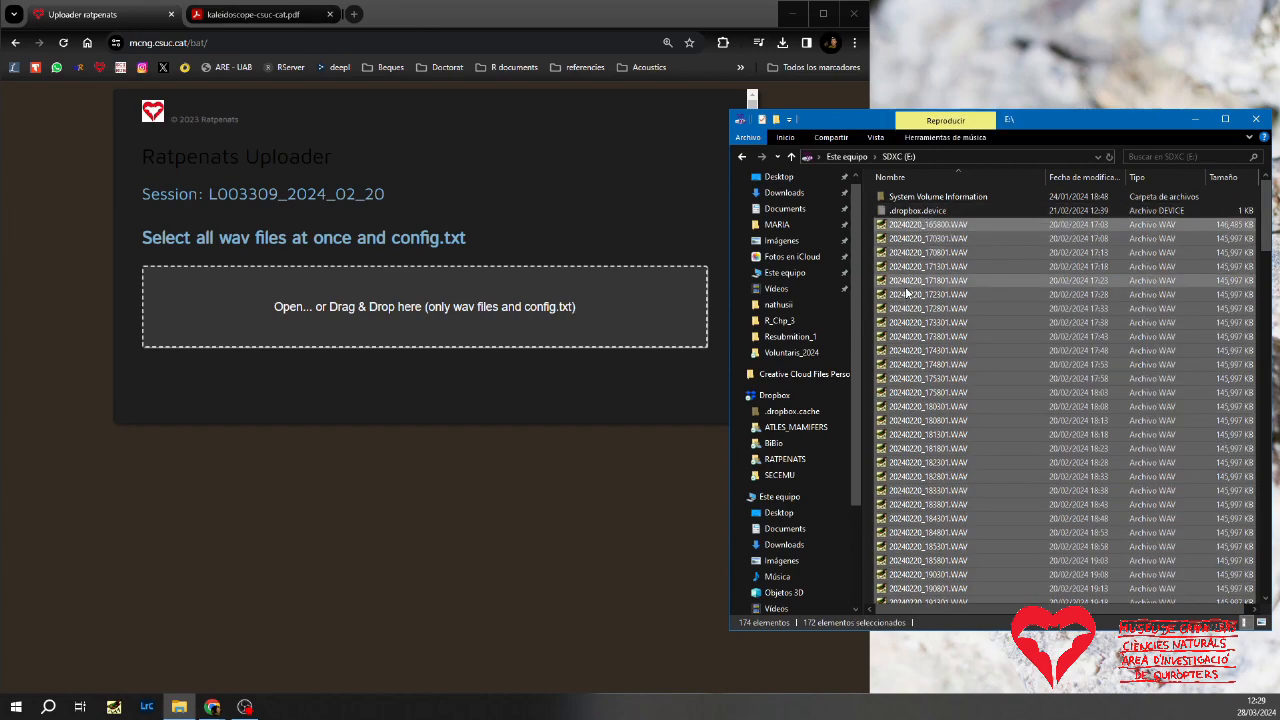
drag(906, 290, 386, 318)
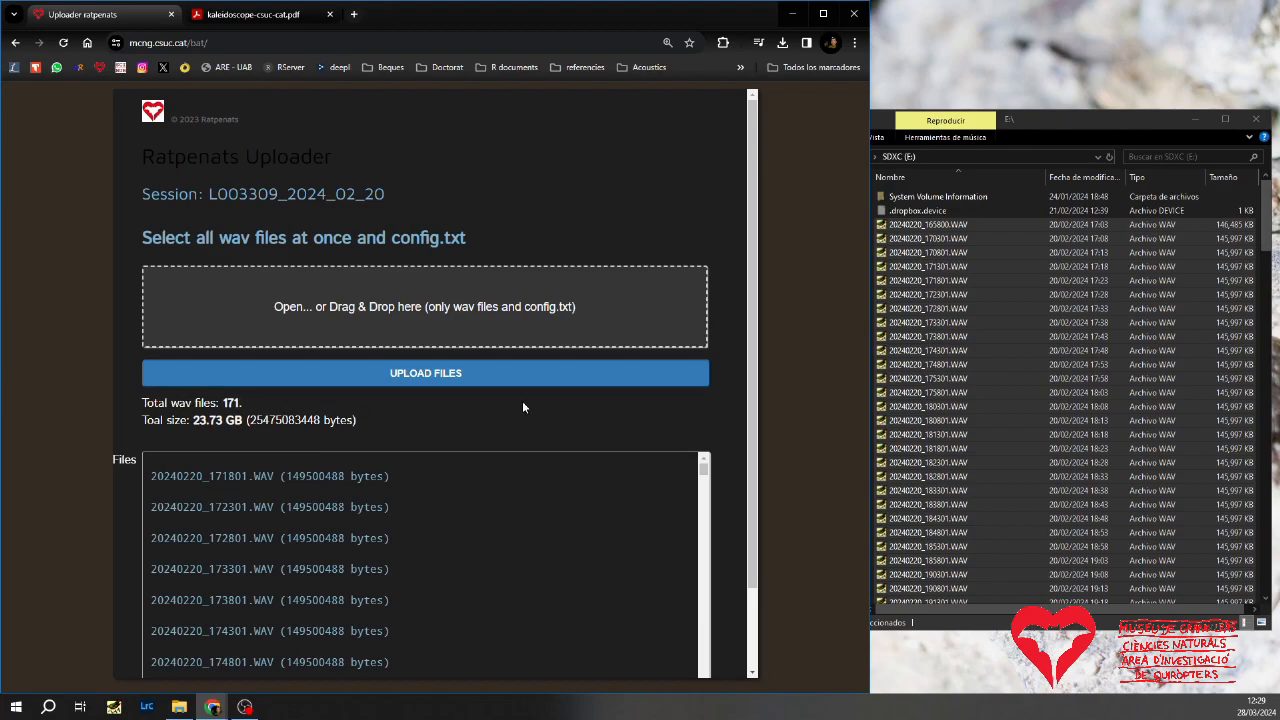
Review the important notes and possible errors in the kaleidoscope-csuc-cat.pdf guide, and start uploading the session's files
click(274, 14)
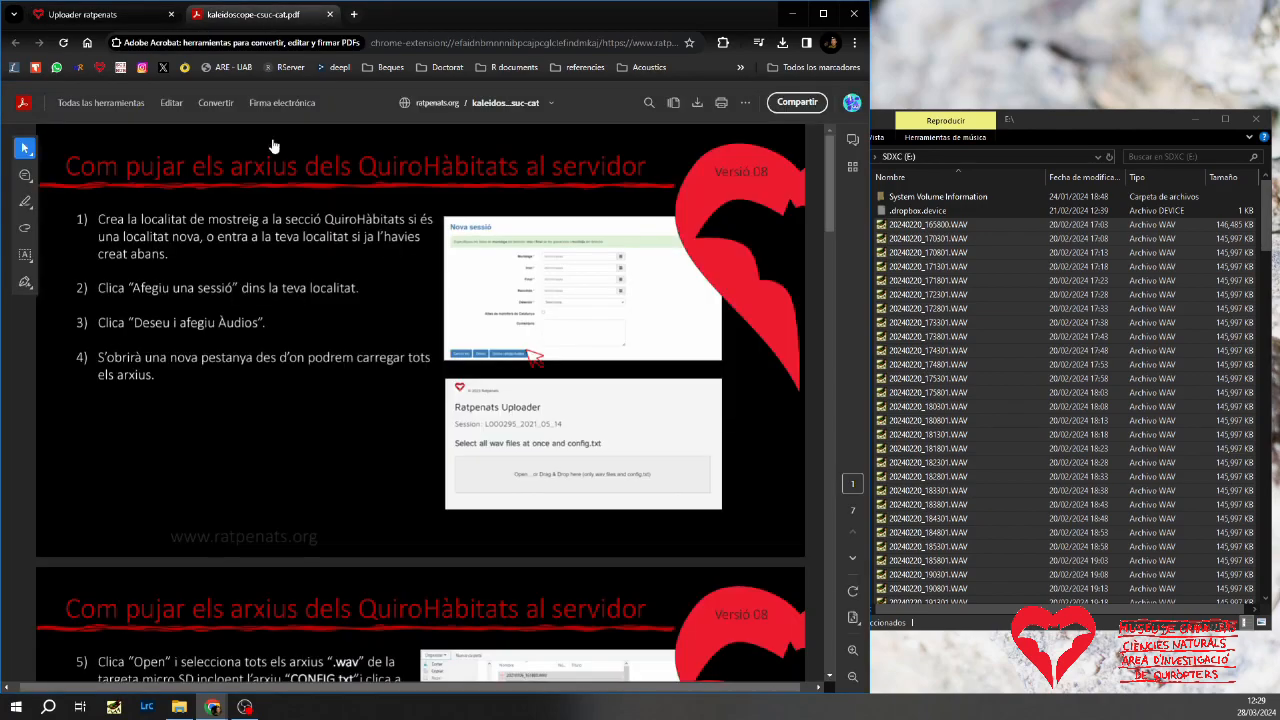
scroll(422, 500, down, 3)
scroll(422, 495, down, 8)
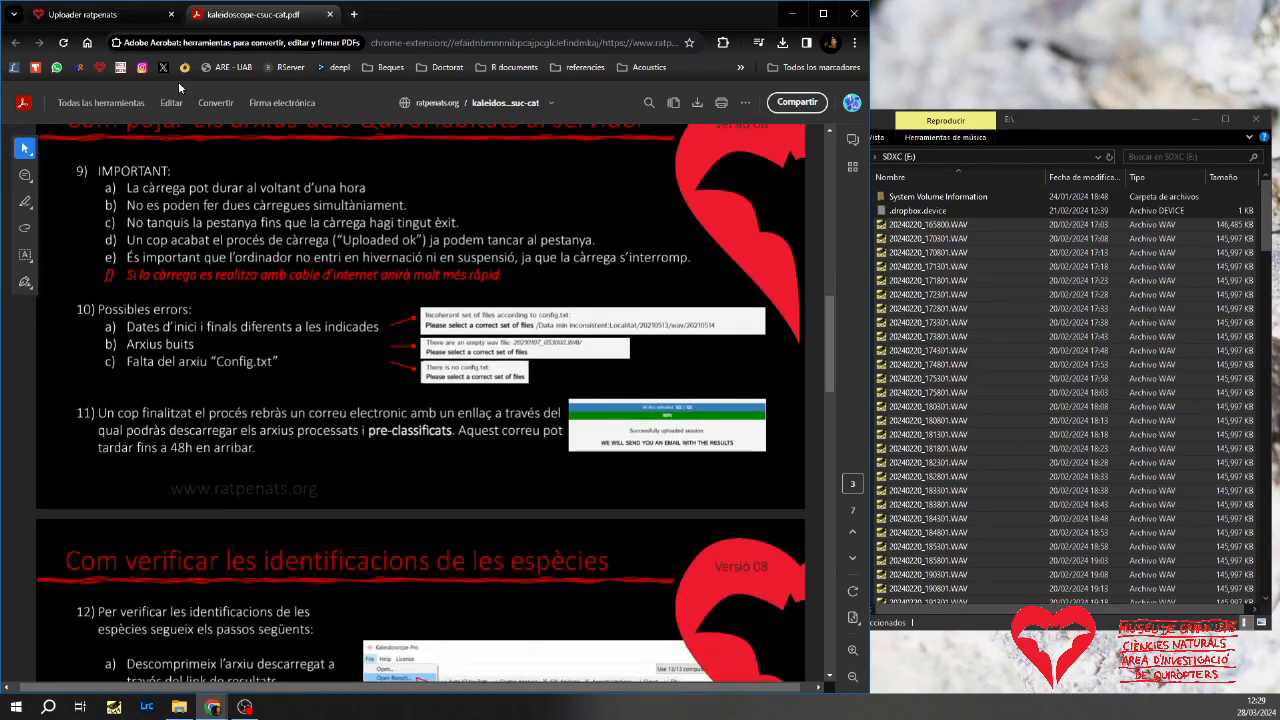
click(118, 14)
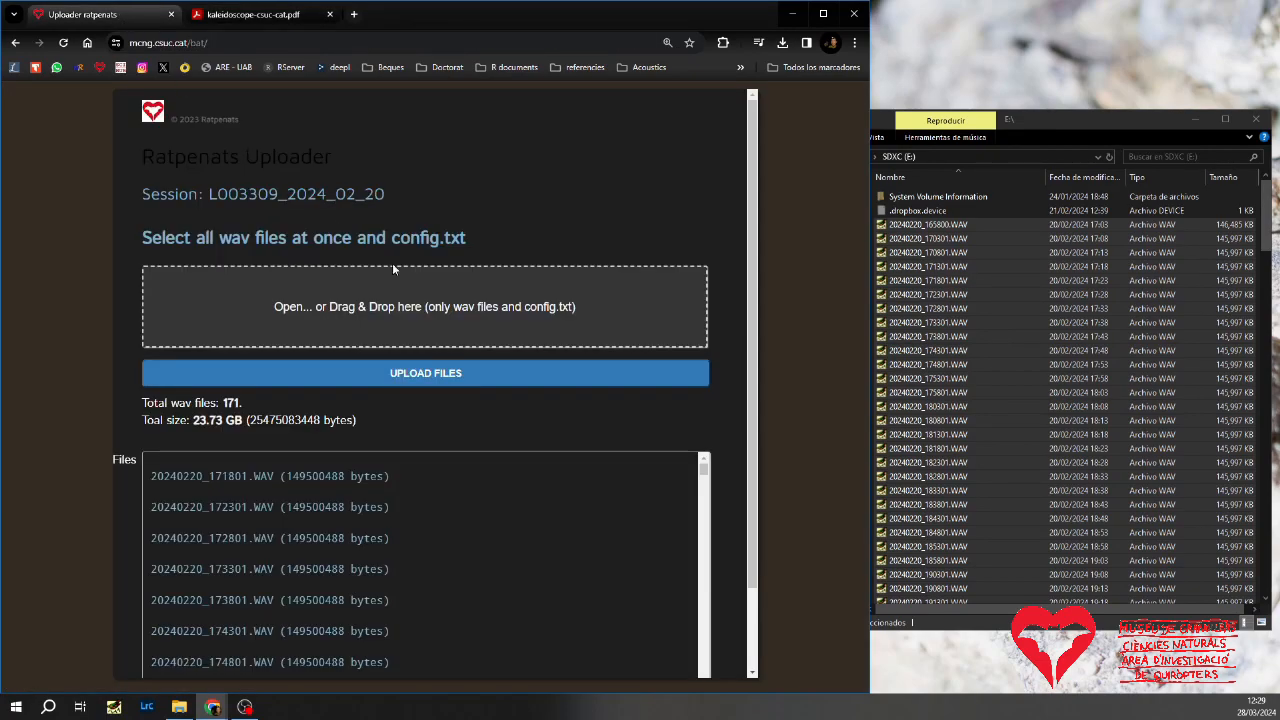
click(442, 374)
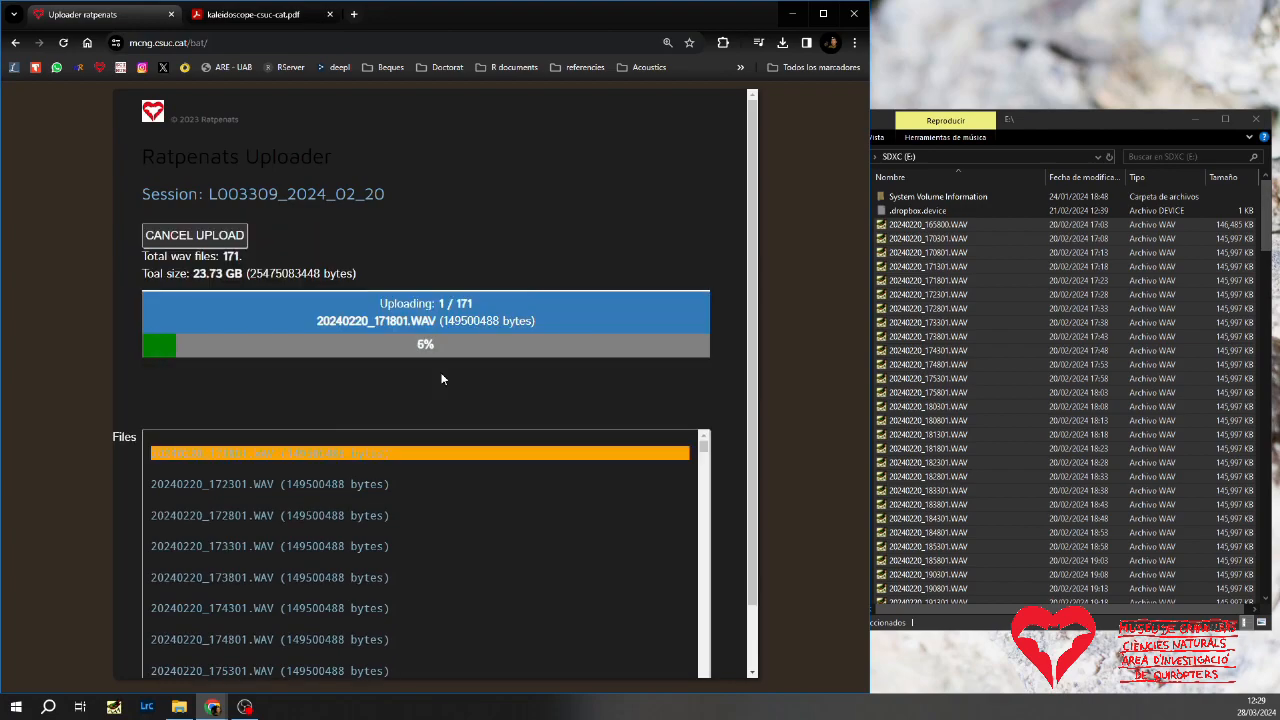